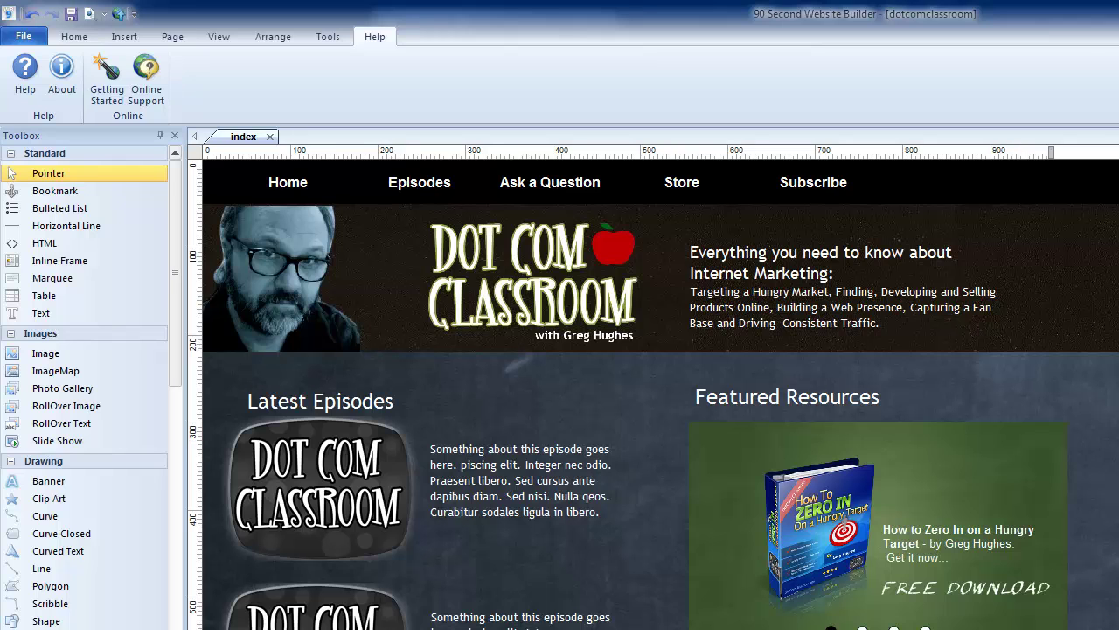
Scroll the builder page down to the Welcome section and contact details, then switch to Firefox's 'google maps' results.
scroll(653, 392, down, 4)
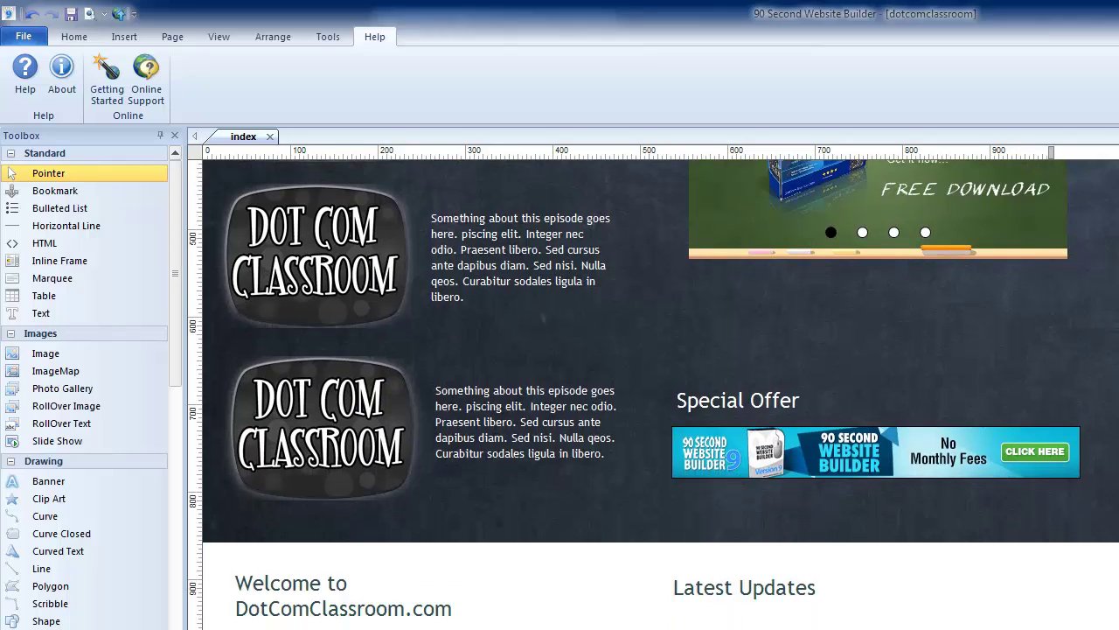
scroll(654, 393, down, 5)
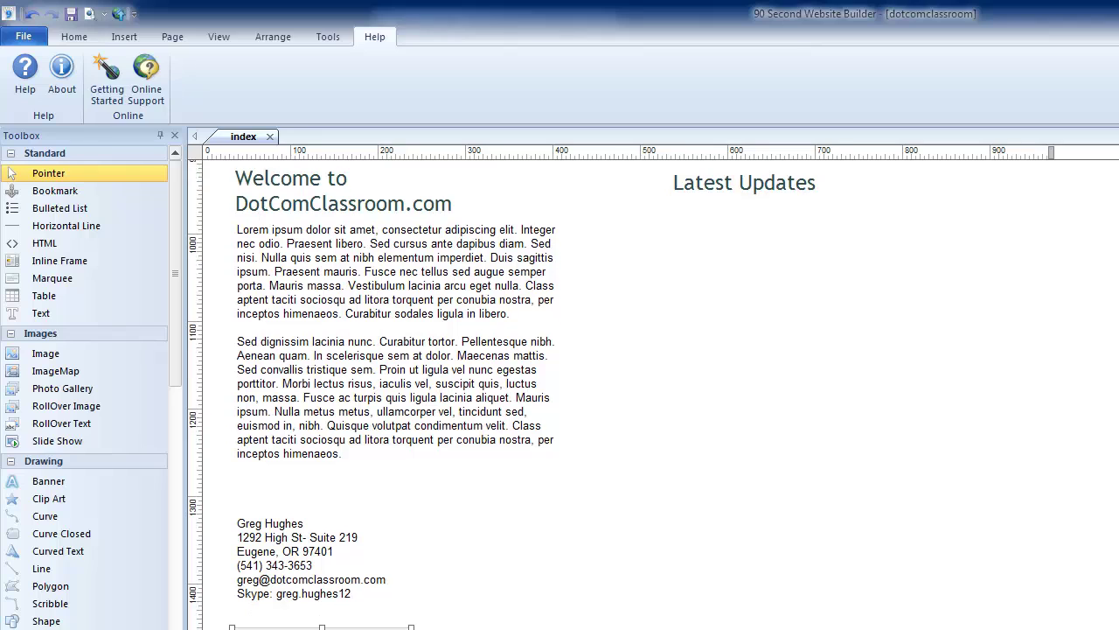
scroll(653, 393, down, 1)
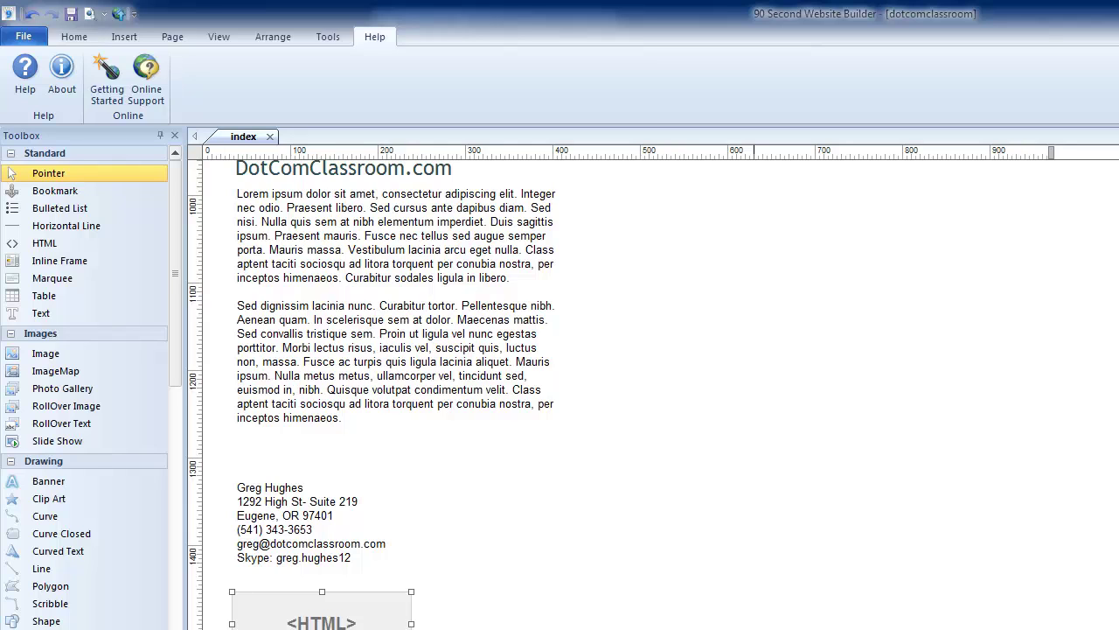
key(alt+Tab)
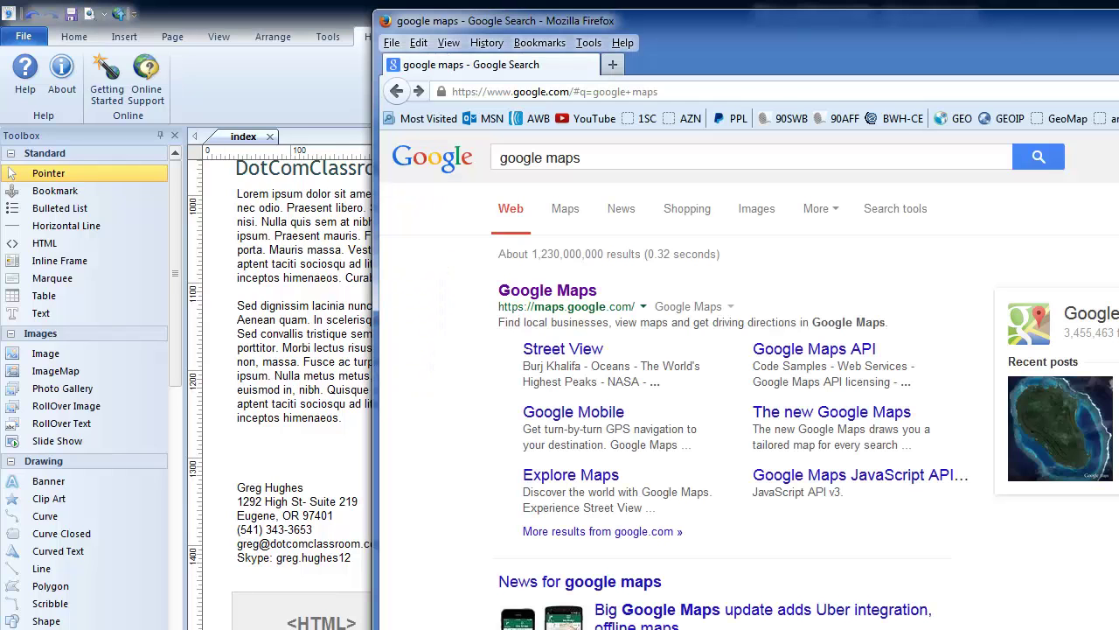
Move the Firefox window left and open the Google Maps result.
drag(795, 20, 482, 25)
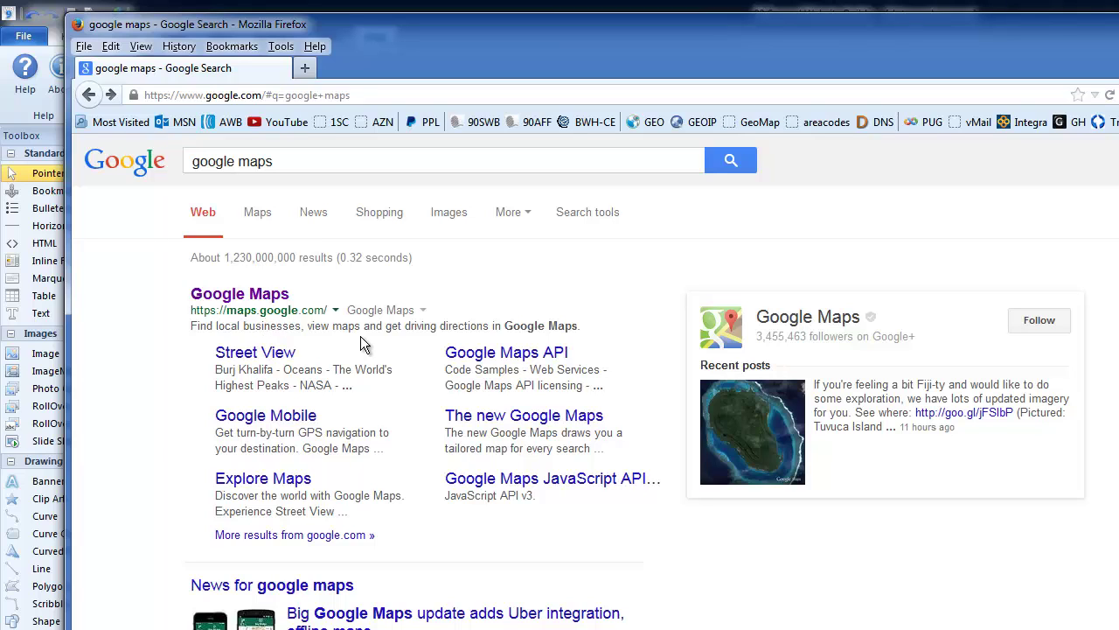
click(241, 299)
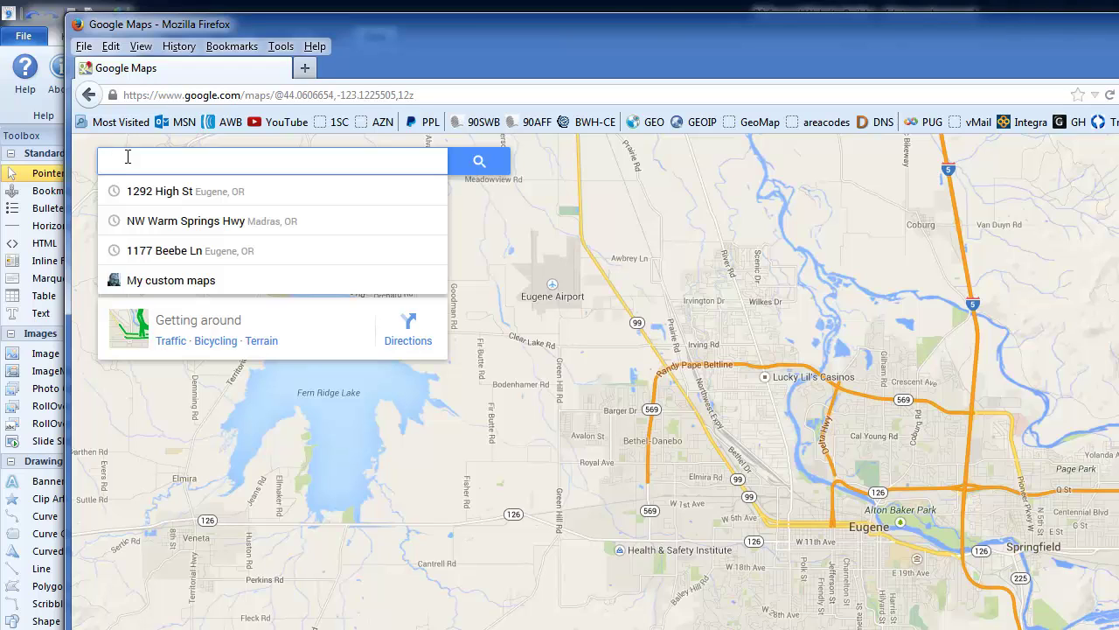
click(170, 194)
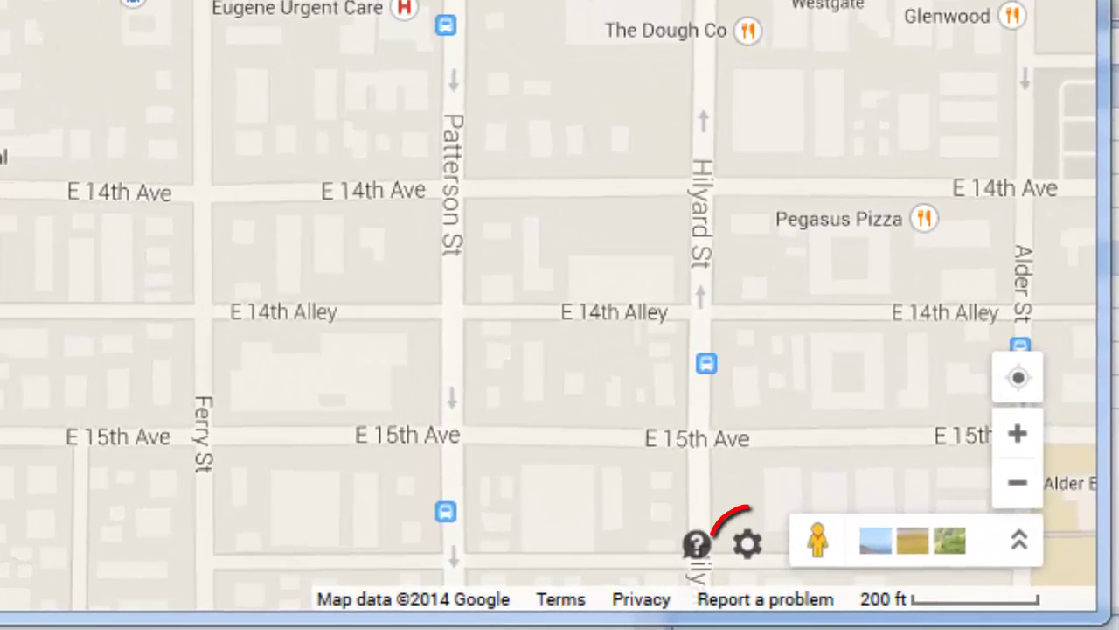
click(748, 549)
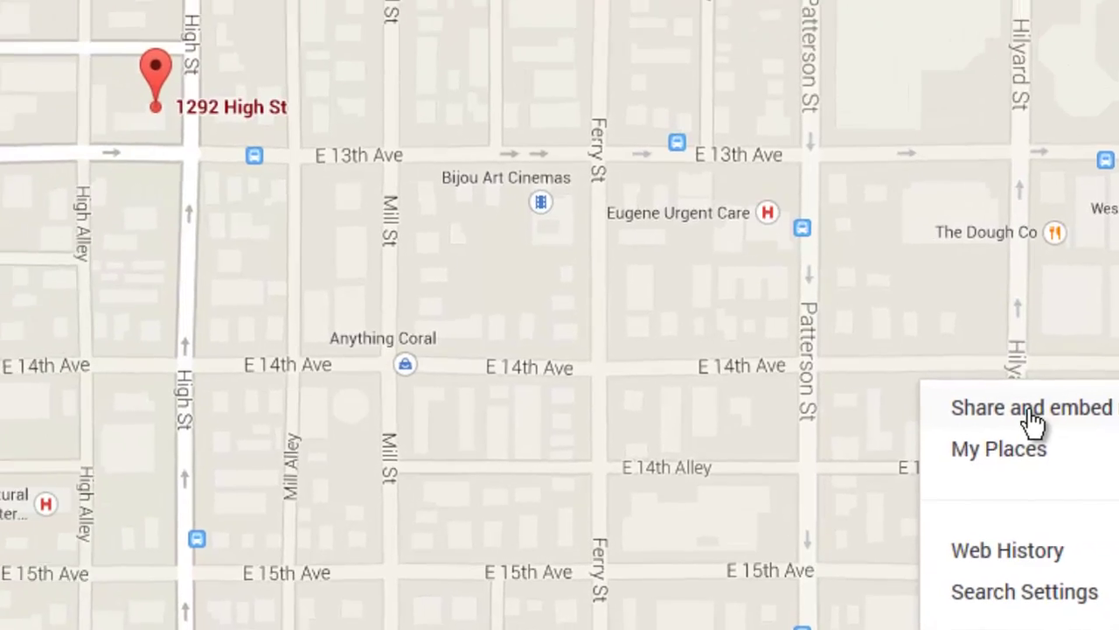
Open Share and embed map on the Embed map tab, dismissing the saved-places notice.
click(1030, 409)
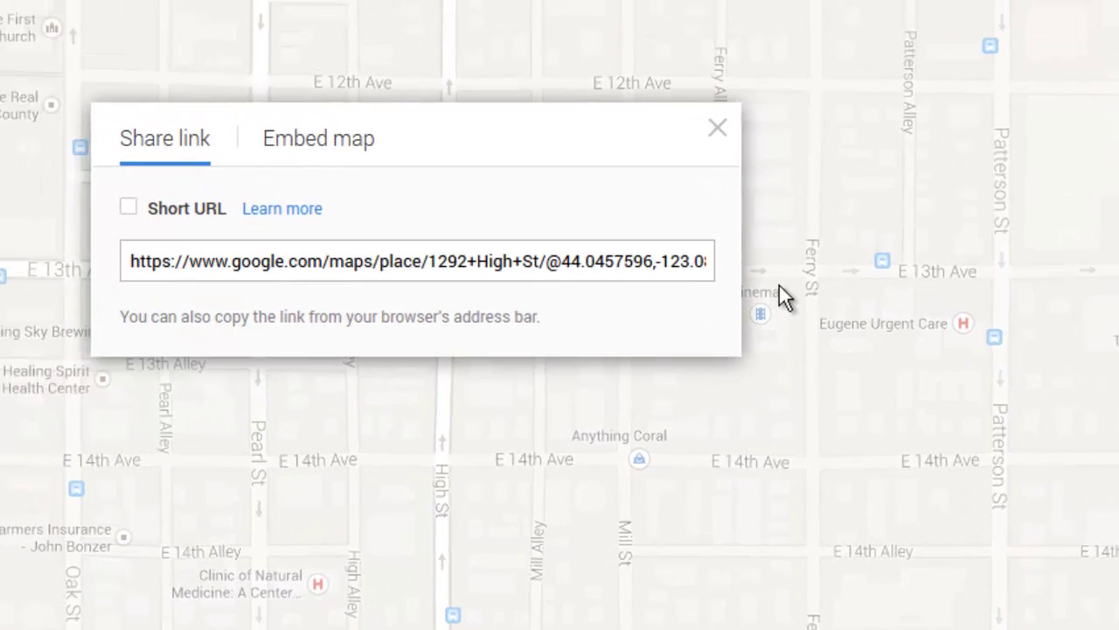
click(318, 140)
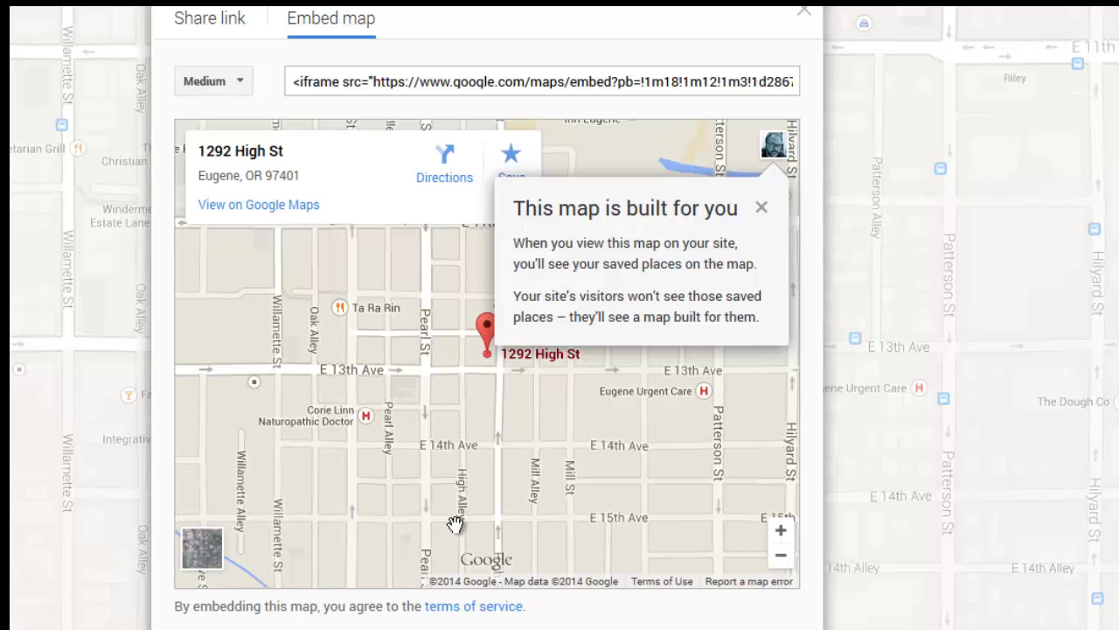
click(762, 209)
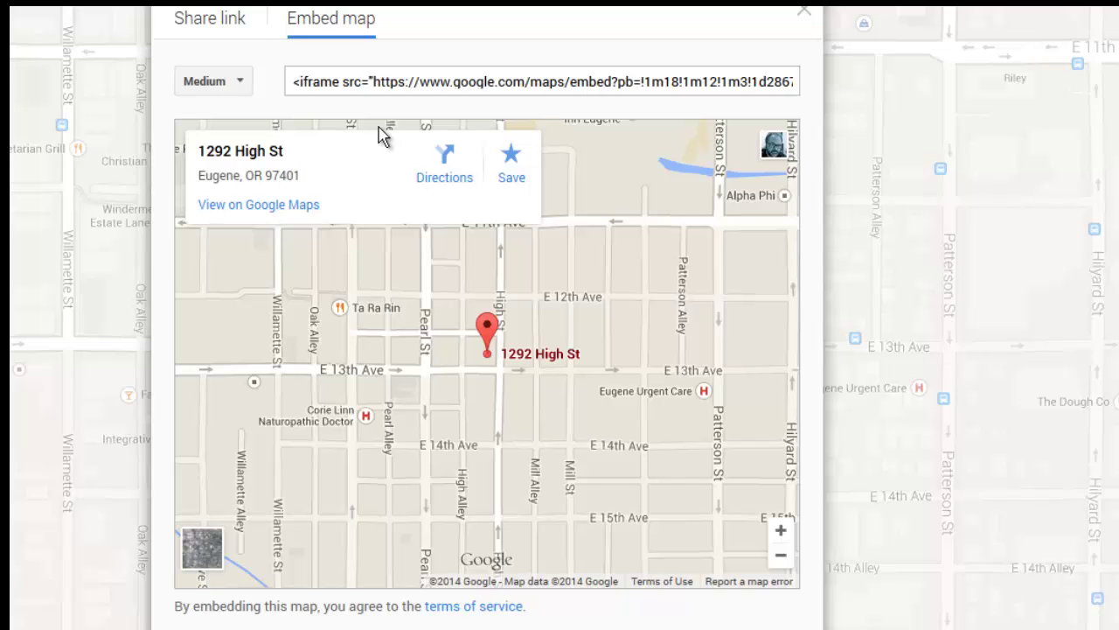
Set the embedded map size to Small and select the whole iframe embed code.
click(240, 89)
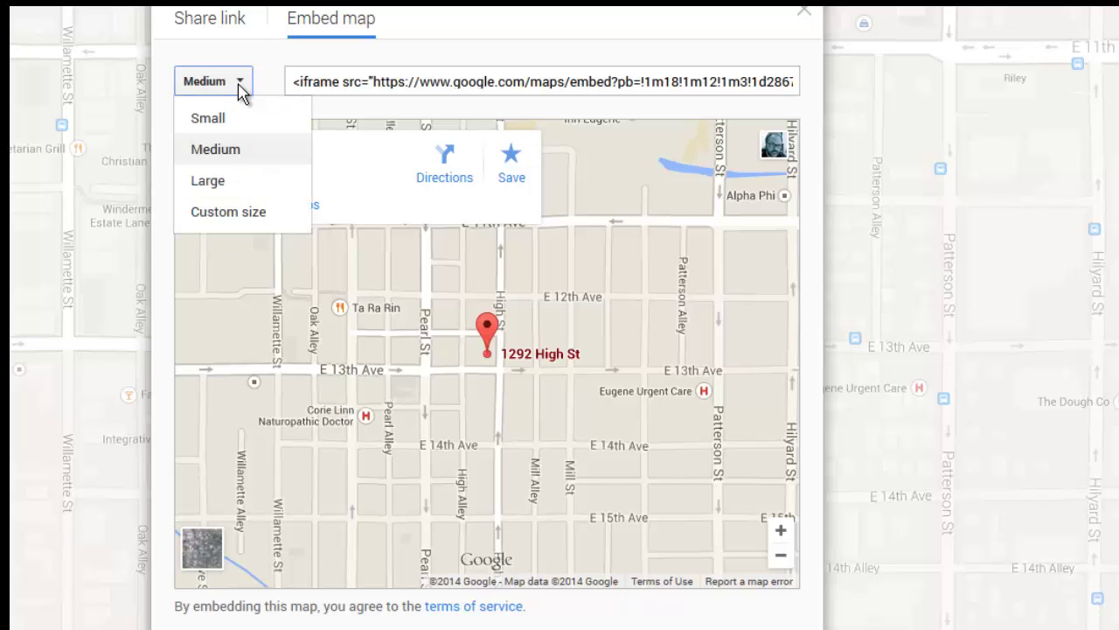
click(213, 215)
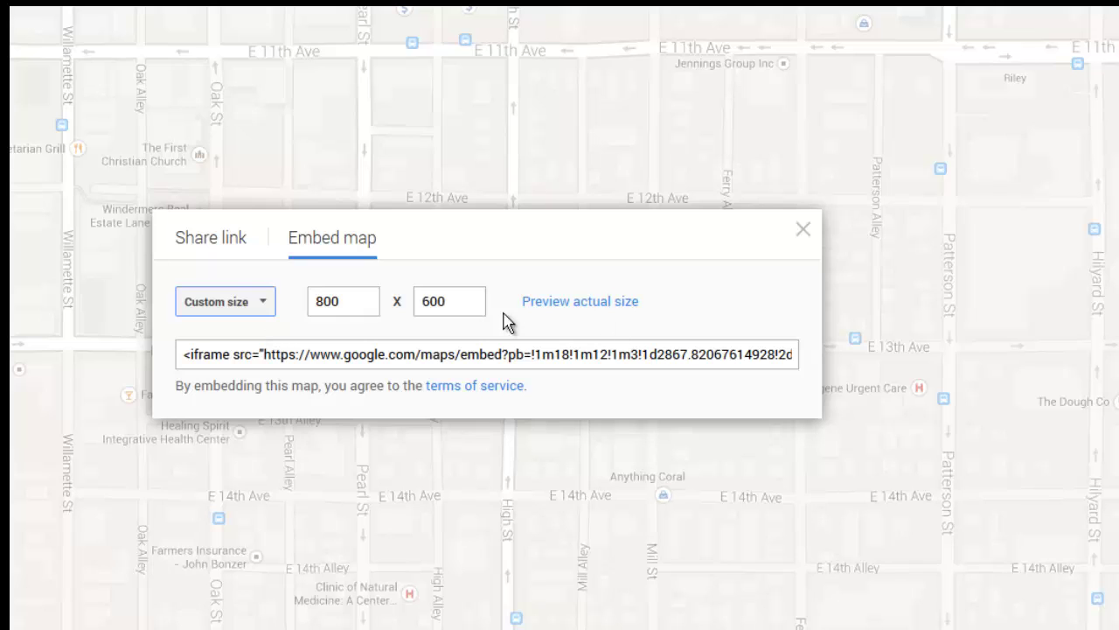
click(264, 308)
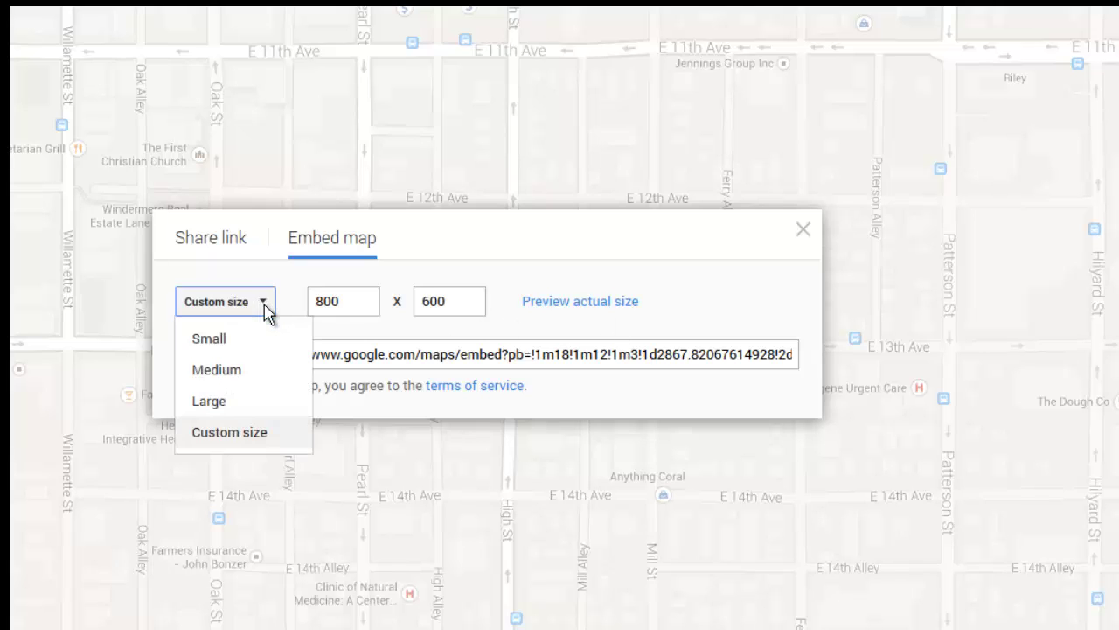
click(220, 346)
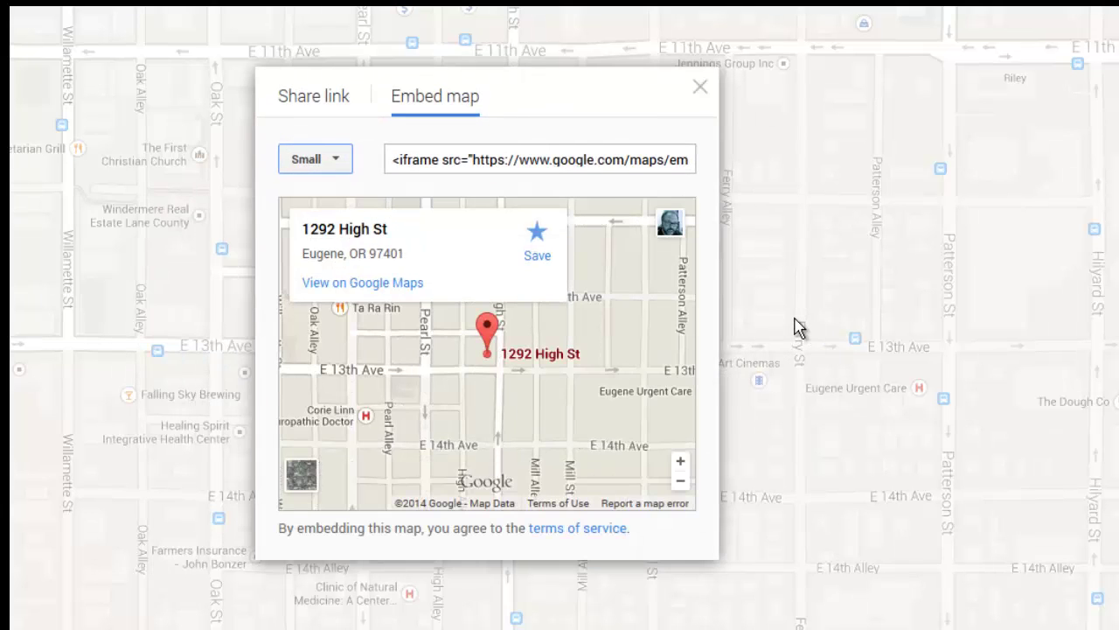
drag(560, 110, 551, 59)
click(543, 83)
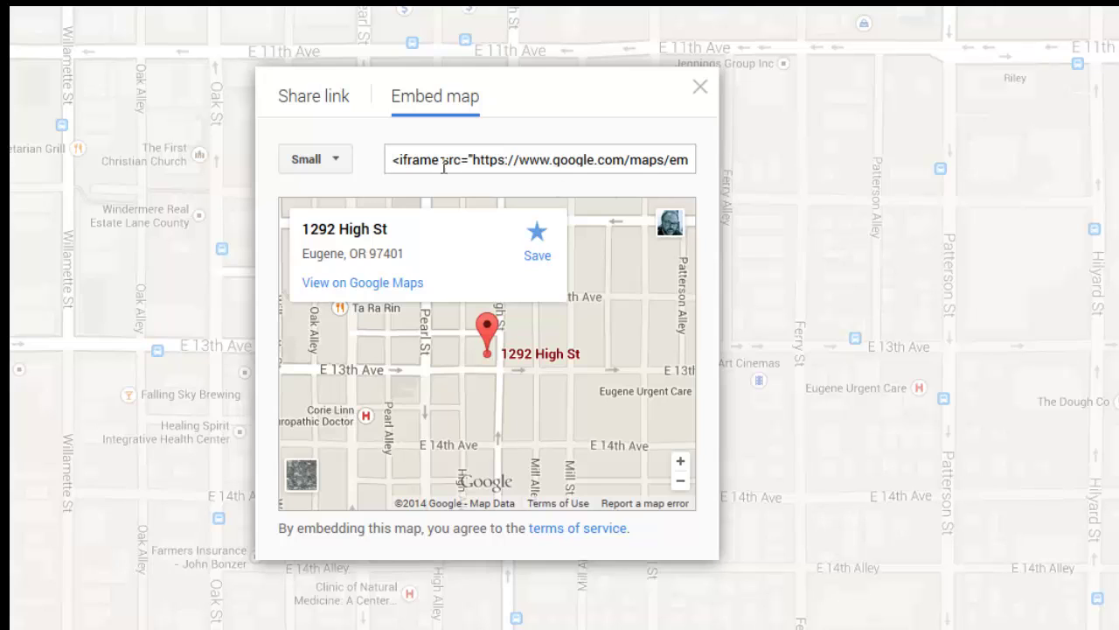
drag(394, 160, 831, 171)
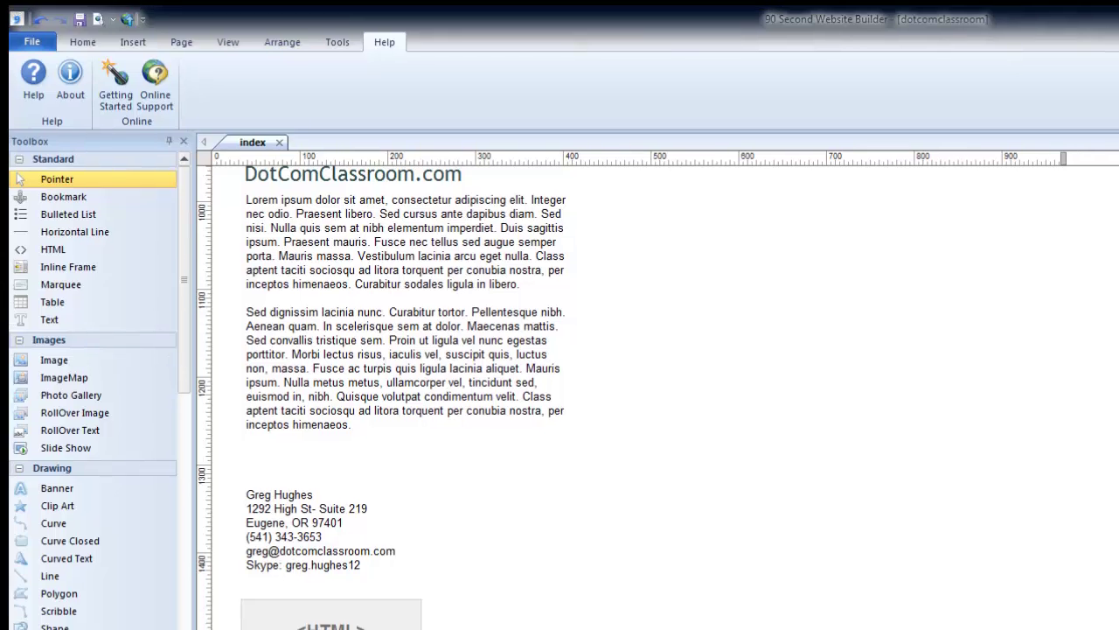
Draw a new HTML box to the right of the Lorem ipsum welcome text and resize it.
click(269, 603)
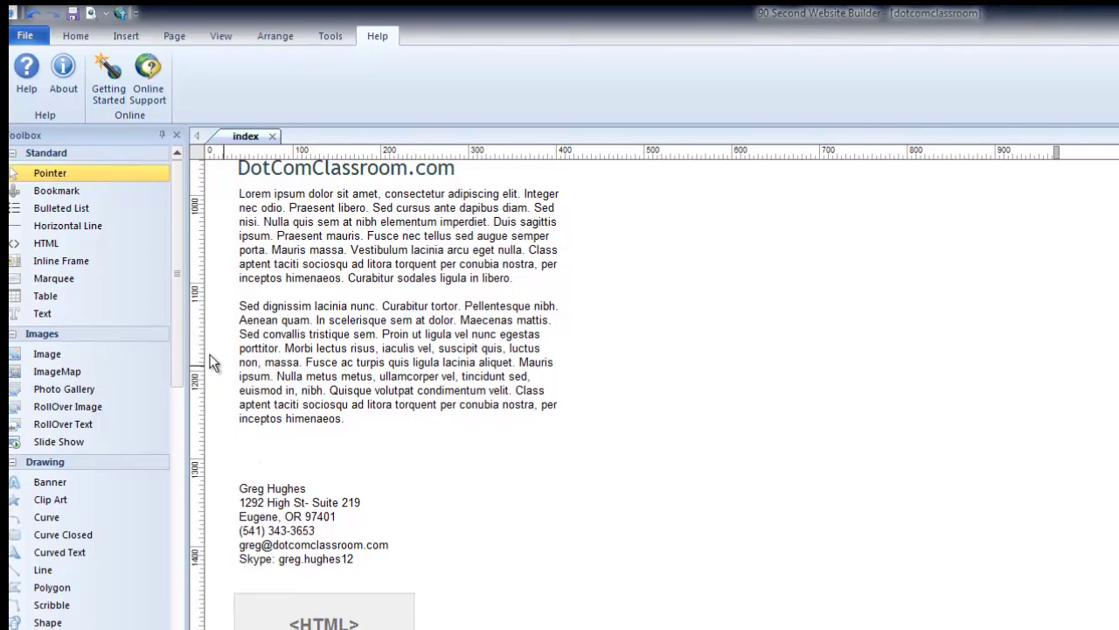
click(48, 246)
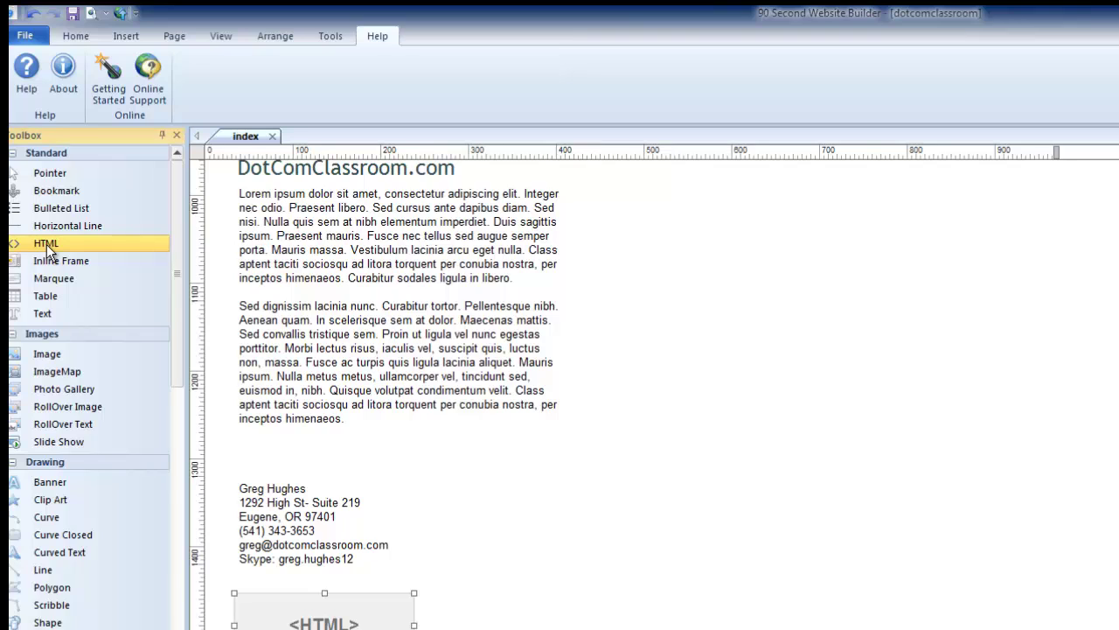
drag(677, 231, 974, 480)
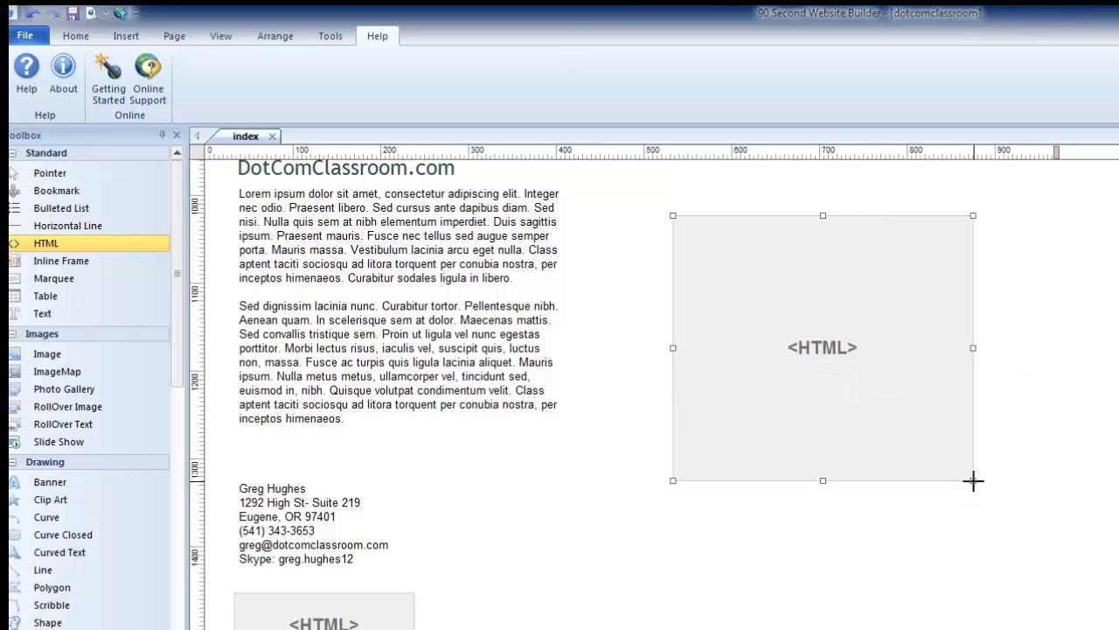
drag(973, 480, 844, 398)
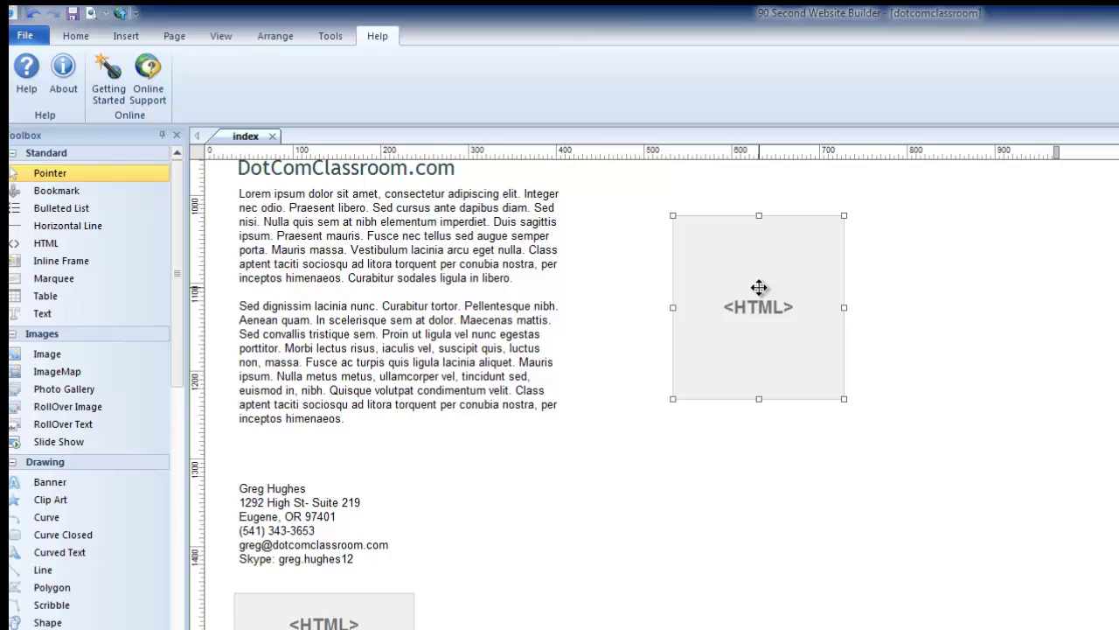
Paste the copied Google Maps iframe code into the new HTML box's editor and close it.
double_click(759, 287)
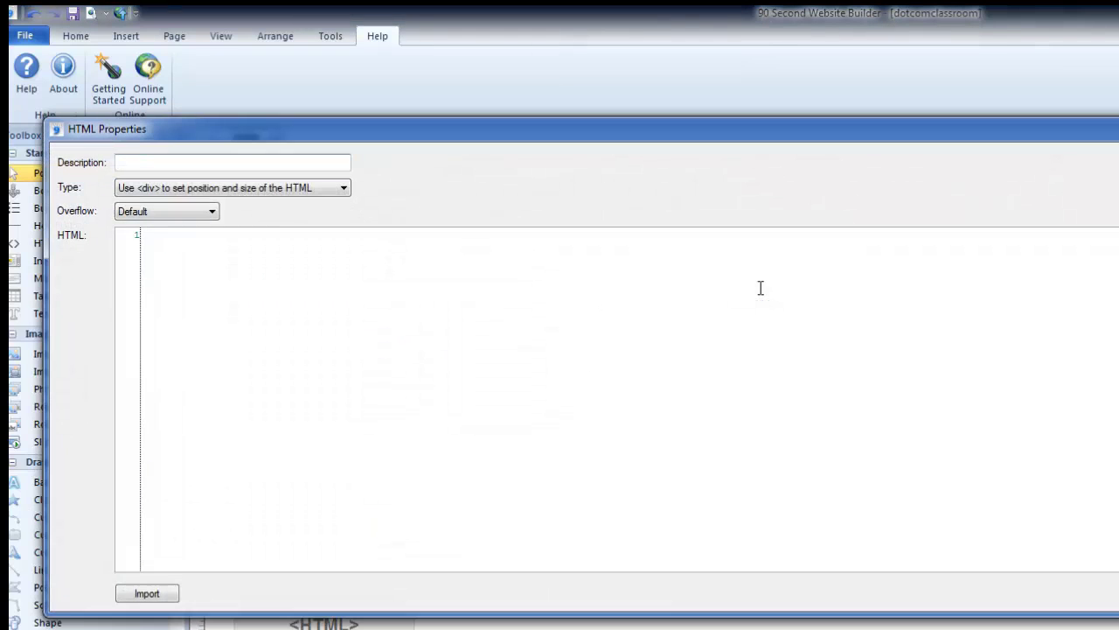
right_click(238, 250)
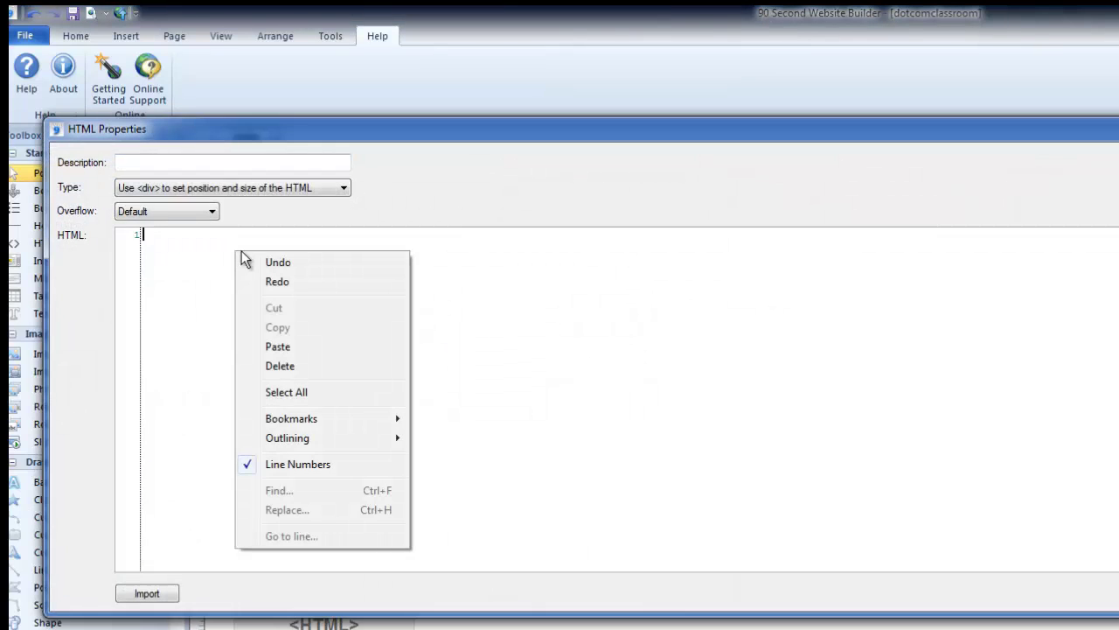
click(283, 346)
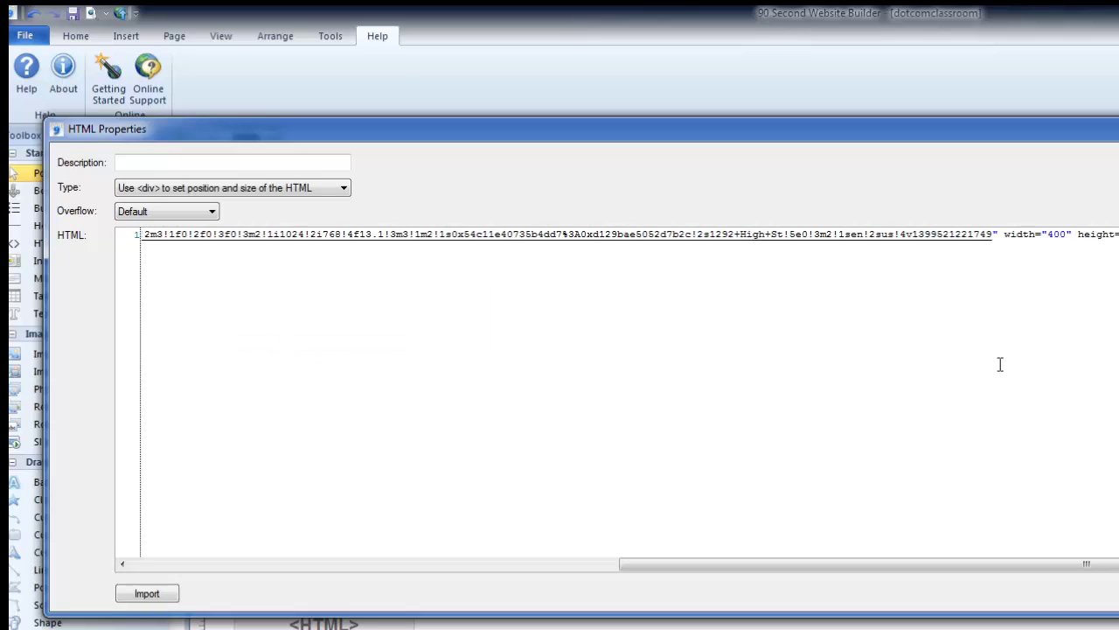
drag(1099, 569, 603, 569)
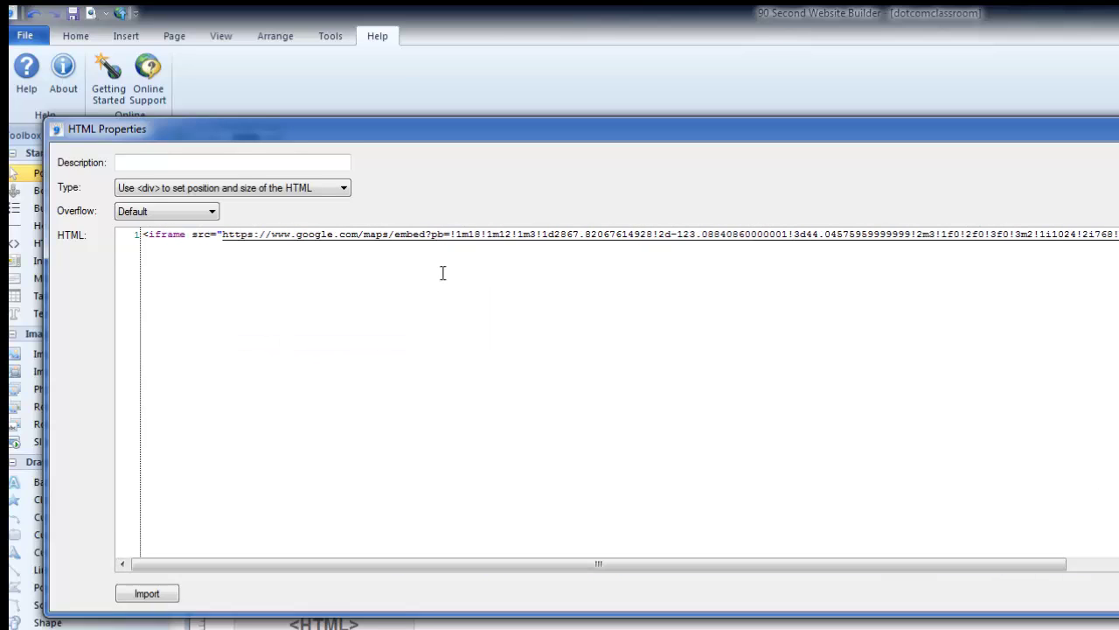
key(Return)
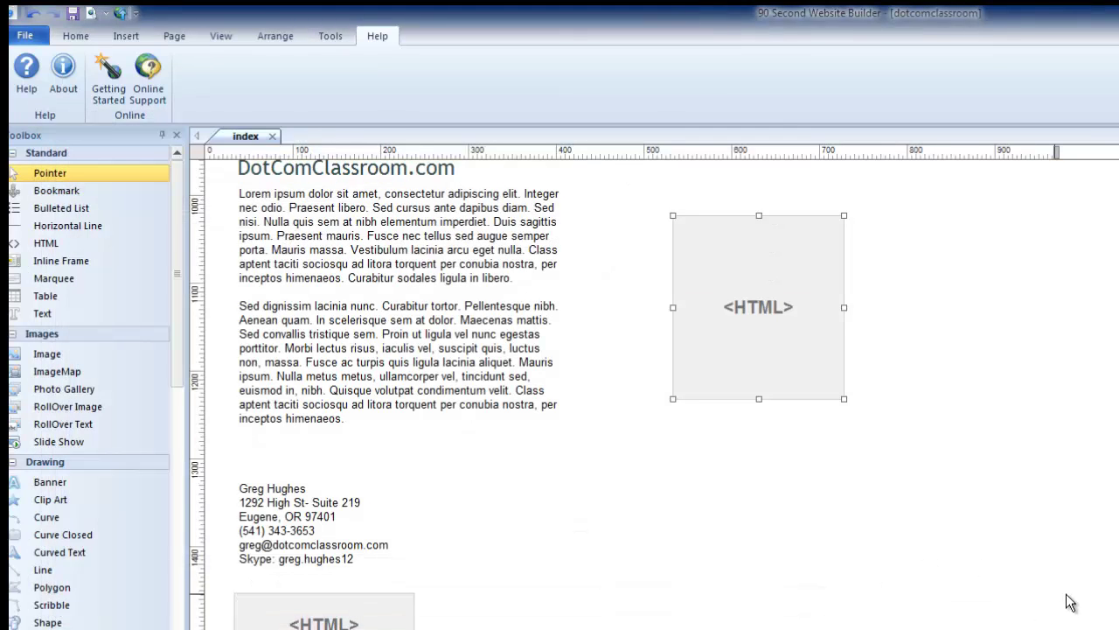
Preview the page in Firefox with F5 and scroll down to the embedded map under Latest Updates.
key(F5)
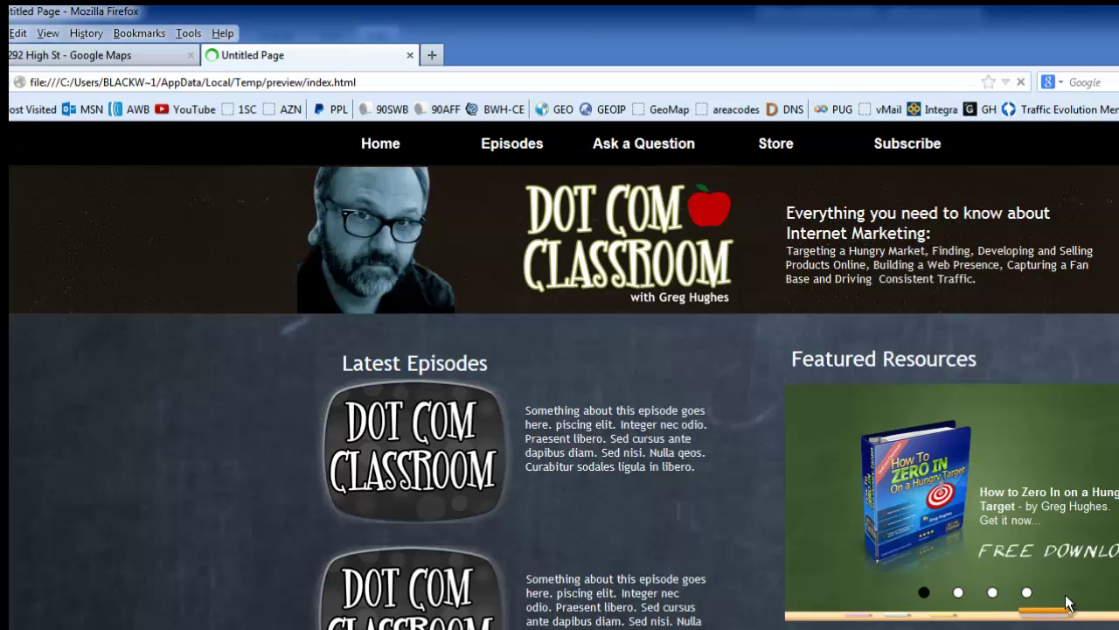
scroll(1073, 604, down, 2)
scroll(1073, 604, down, 3)
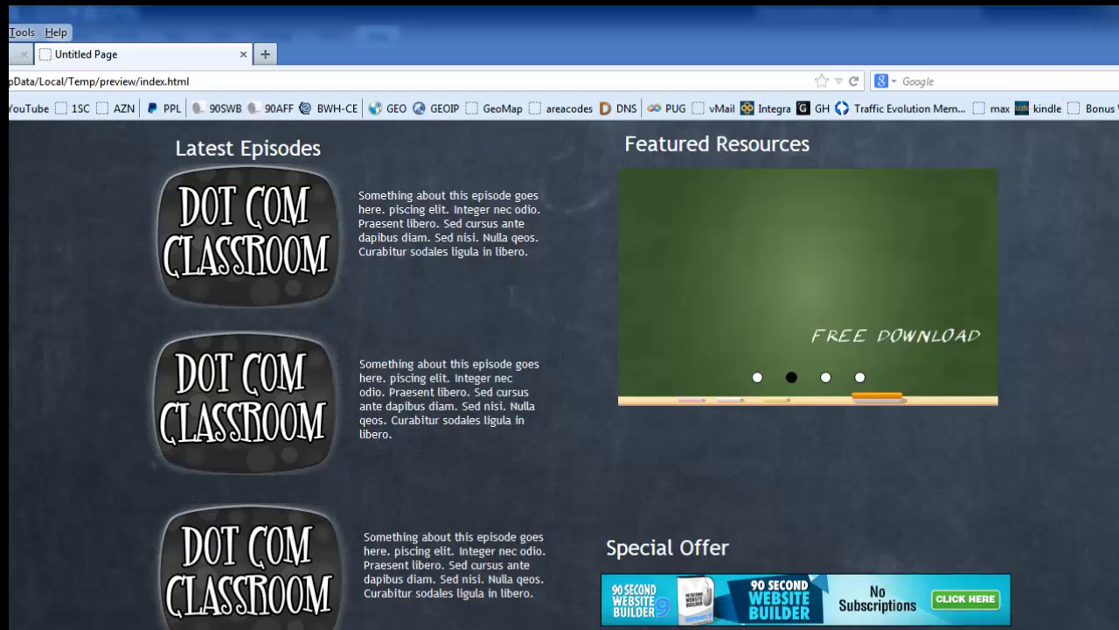
scroll(564, 374, down, 10)
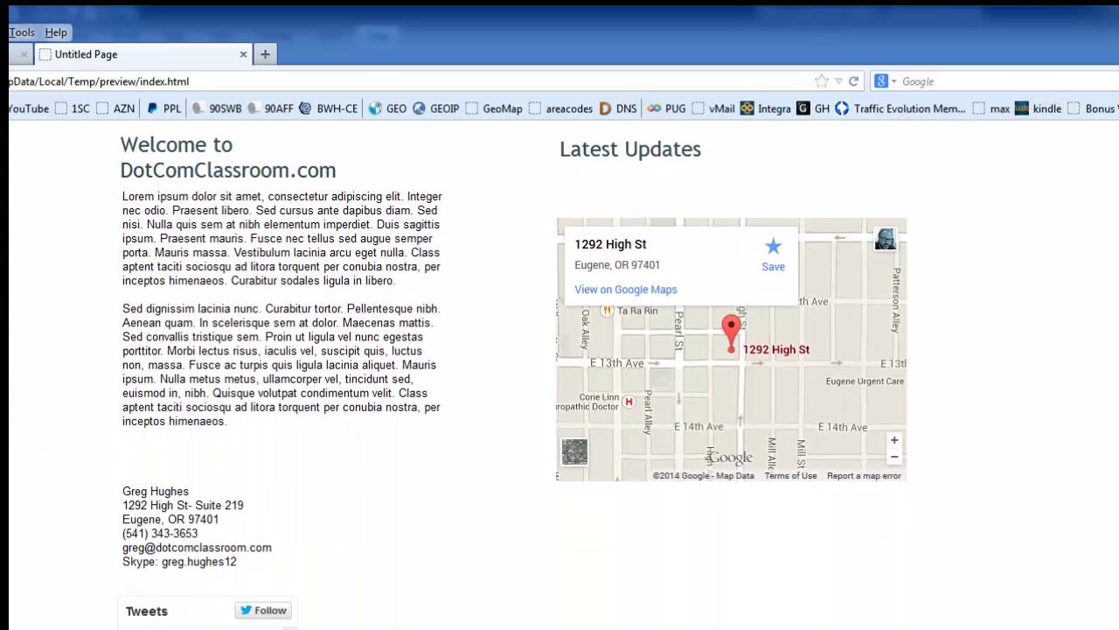